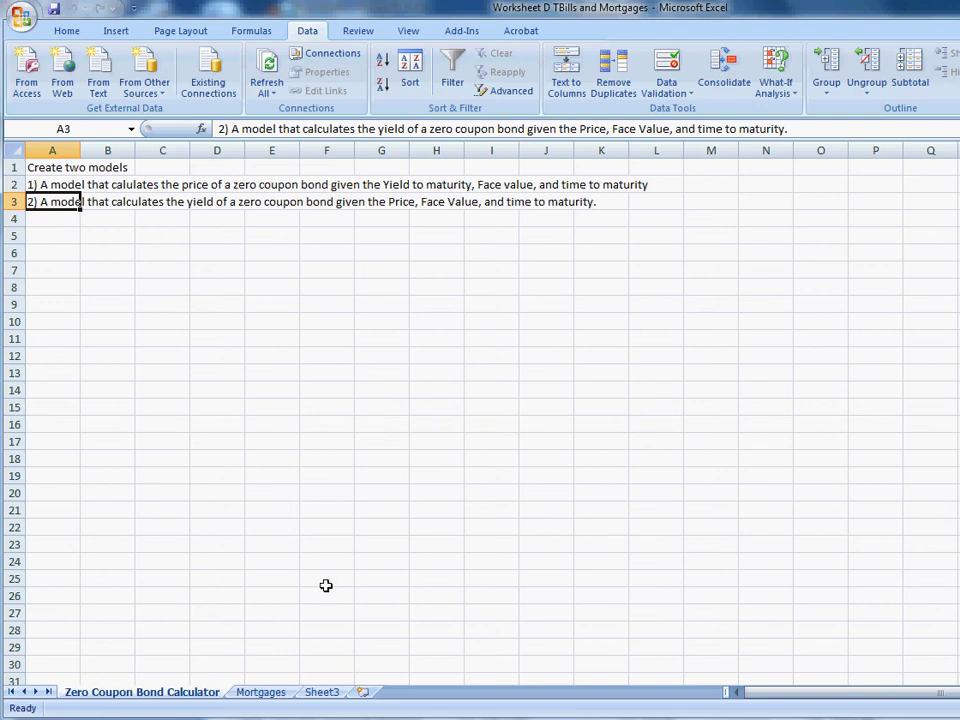
Open the Mortgages sheet and review the first model's Loan Amount and Interest Rate cells and Hint 2 in A4.
click(277, 696)
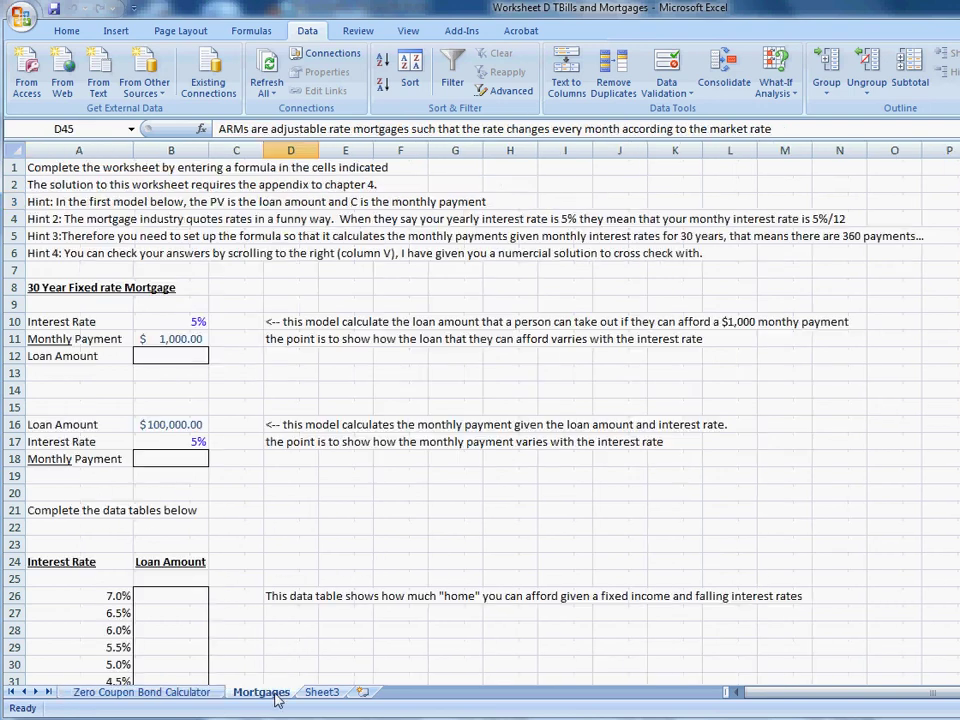
click(173, 357)
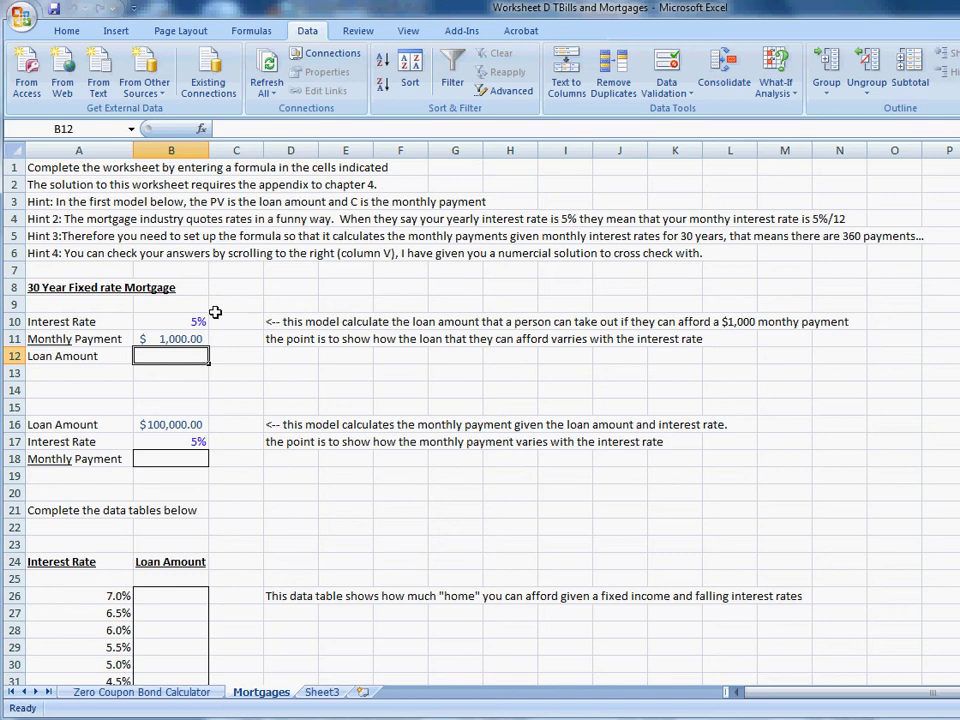
click(190, 322)
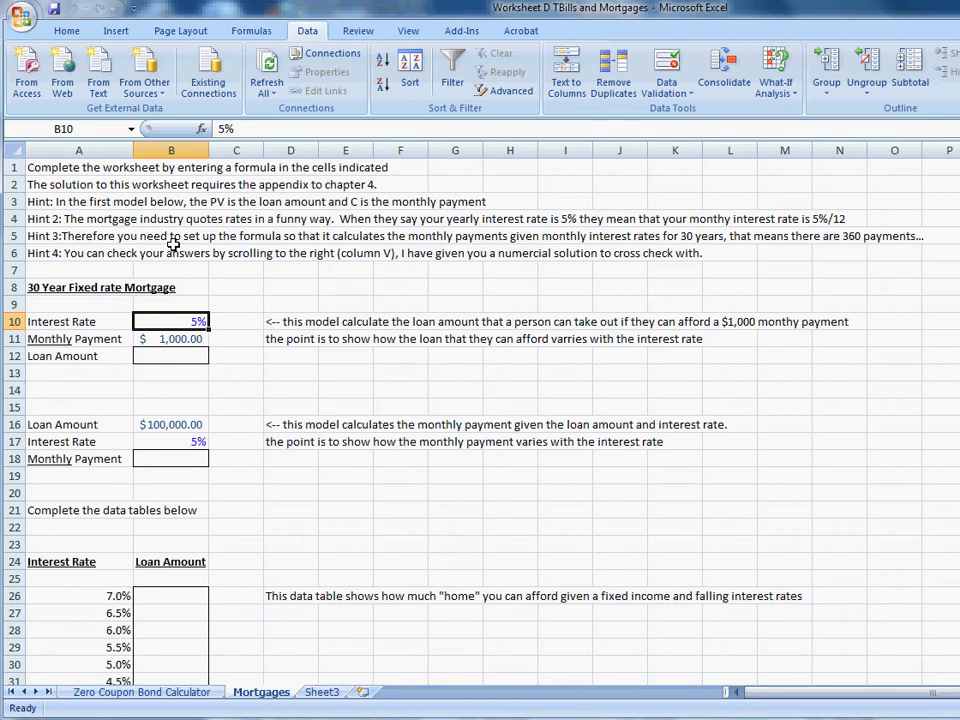
click(47, 222)
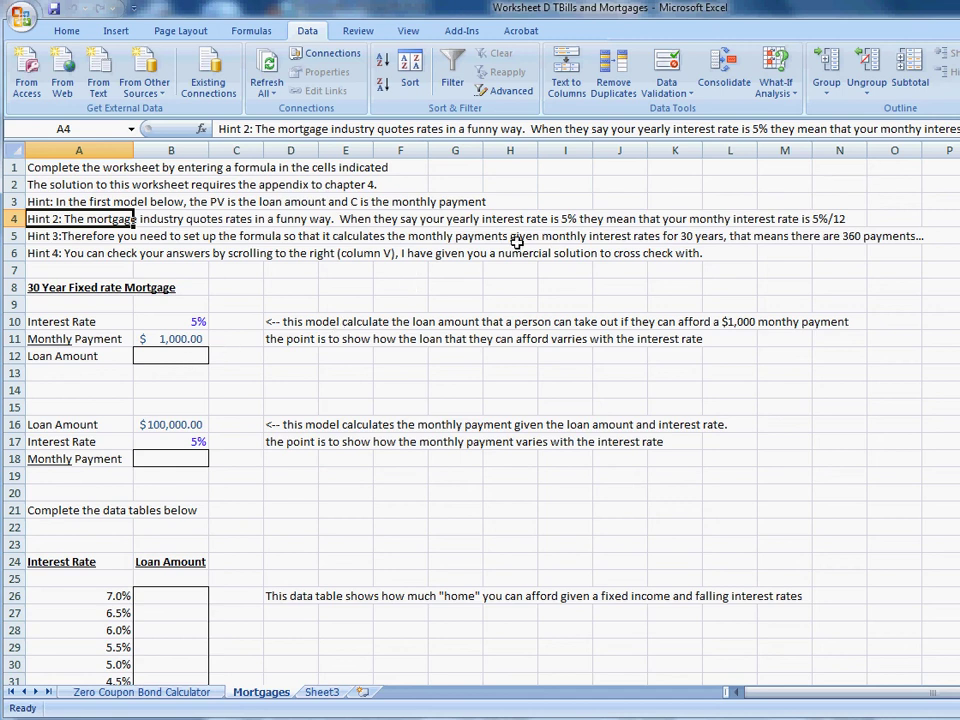
Examine the numerical check solution in columns V and W, including the interest rate, monthly payment and loan amount of the first model.
click(959, 184)
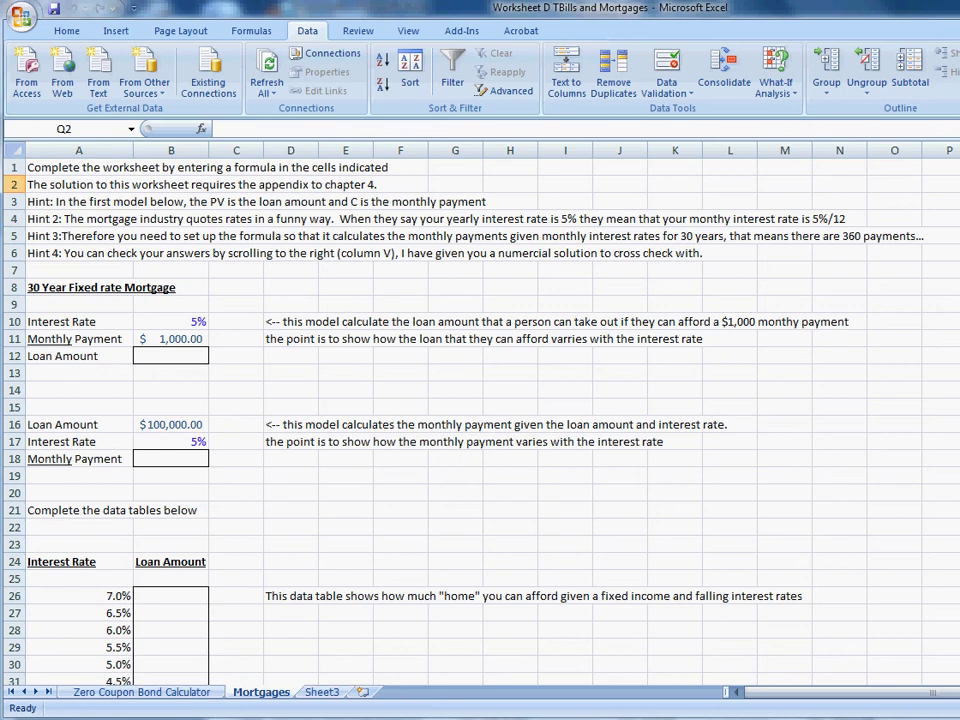
drag(935, 692, 945, 692)
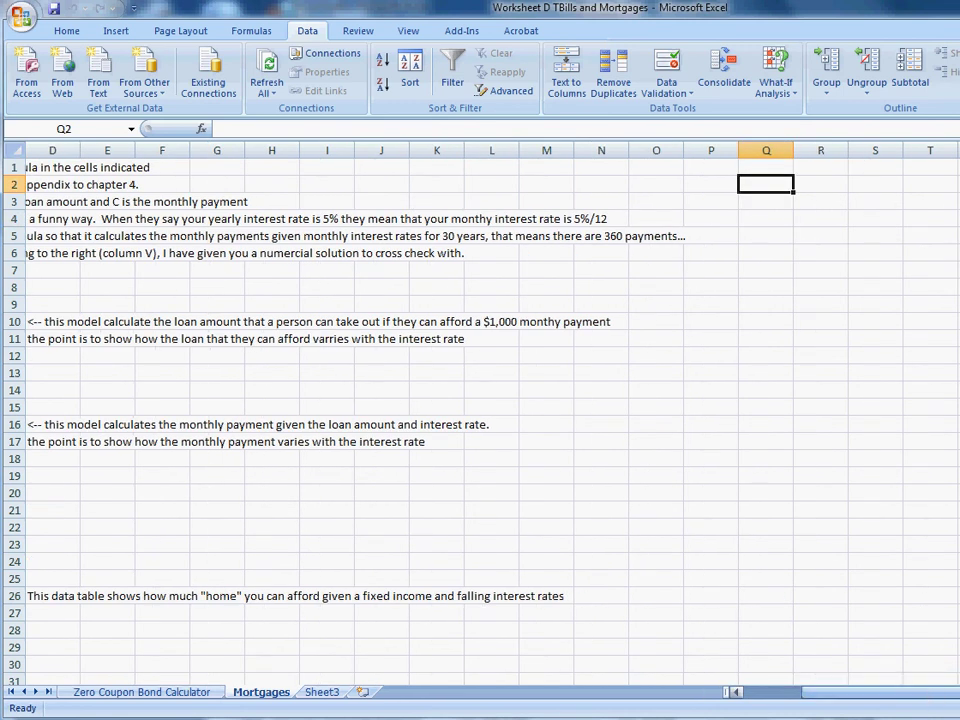
click(552, 518)
key(Right)
key(Right)
key(Right)
key(Right)
key(Right)
key(Right)
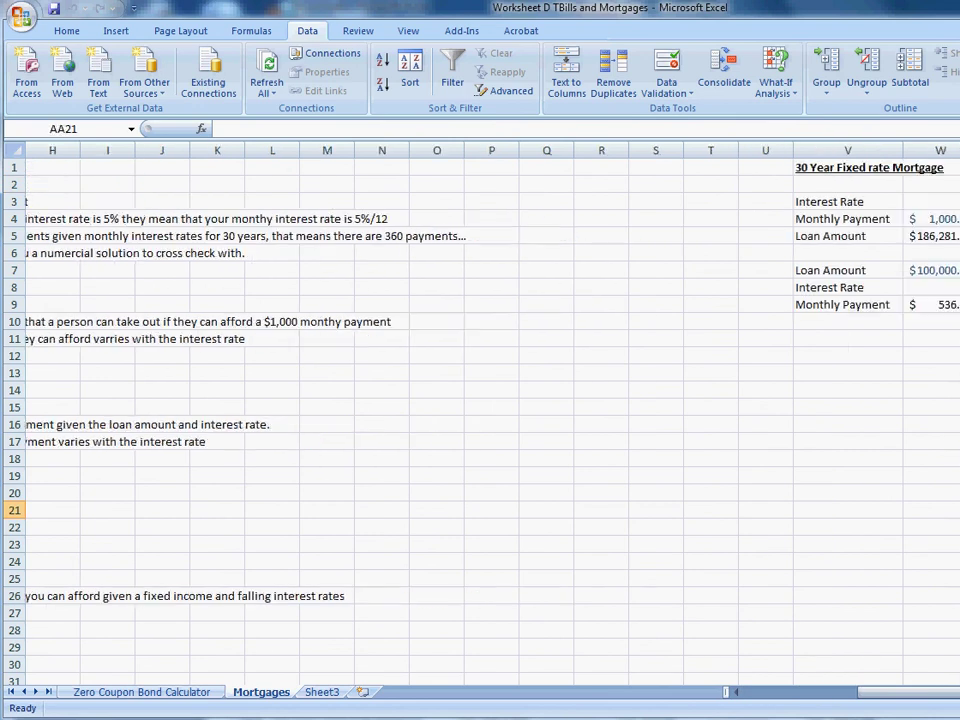
key(Right)
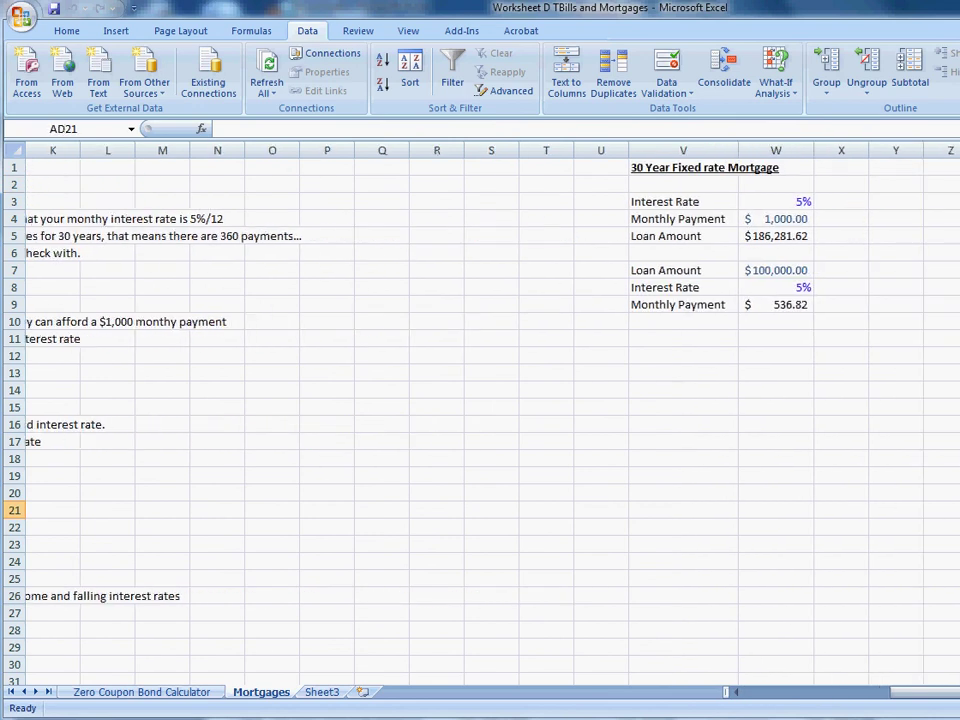
click(793, 236)
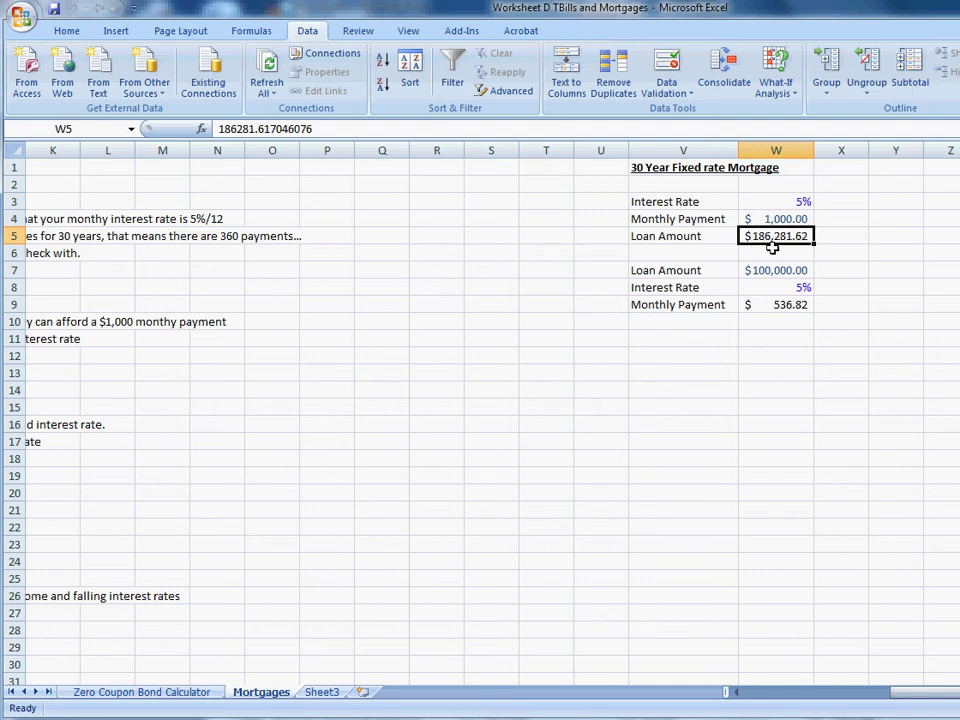
click(778, 201)
click(767, 219)
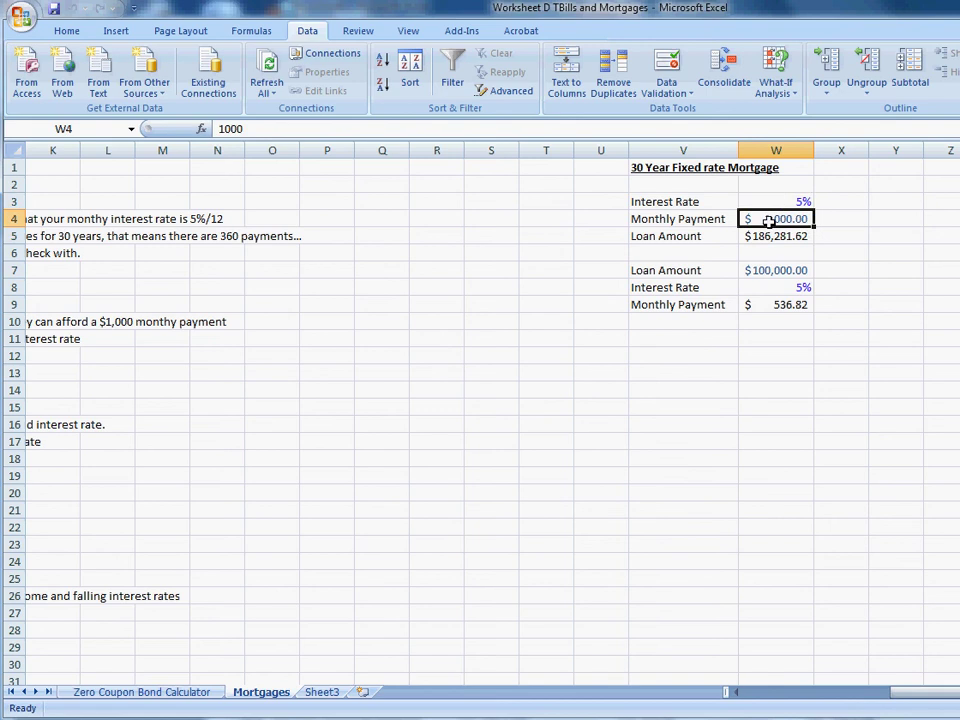
click(767, 204)
click(764, 219)
click(761, 238)
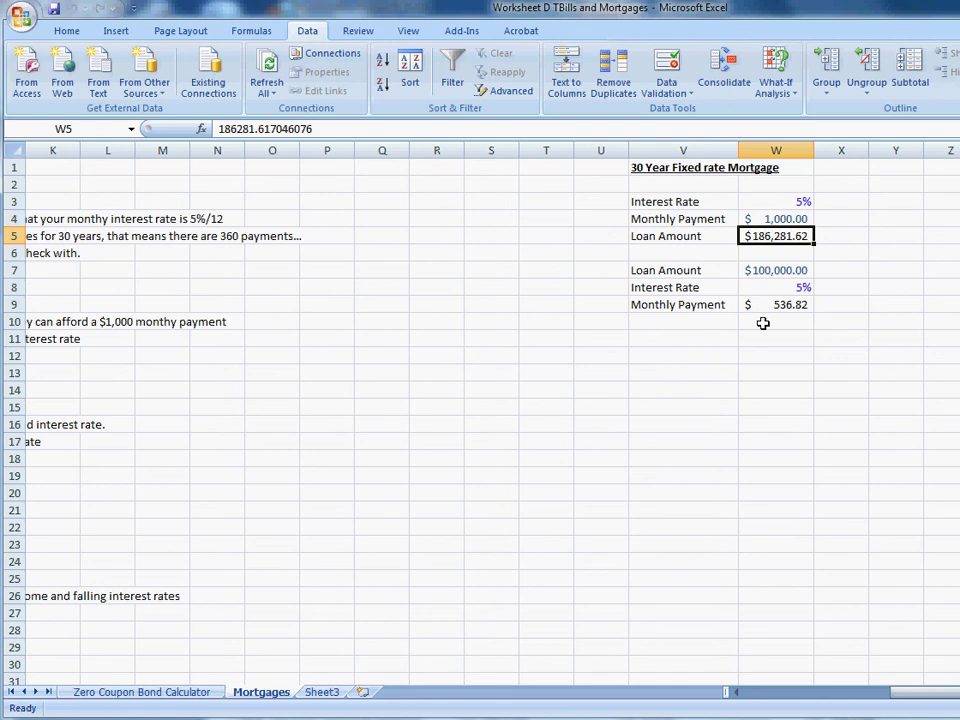
Return to column A and select the second mortgage model's Loan Amount label in cell A16.
key(Left)
key(Left)
key(Left)
key(Left)
key(Left)
key(Left)
key(Left)
key(Left)
key(Left)
key(Left)
key(Left)
key(Left)
key(Left)
key(Left)
key(Left)
key(Left)
key(Left)
key(Left)
key(Left)
key(Left)
key(Left)
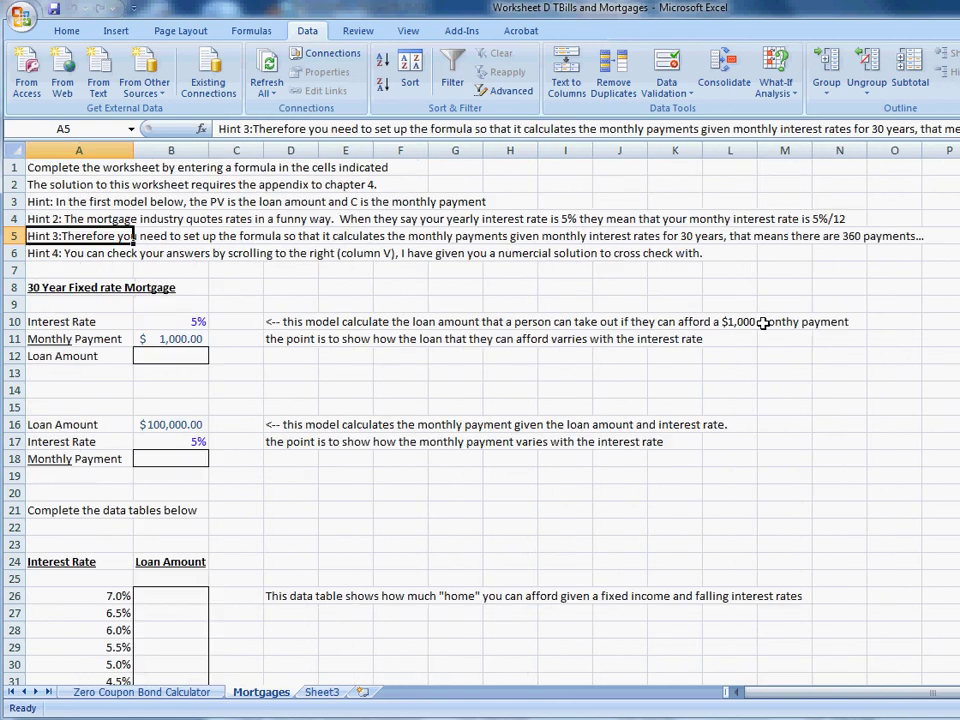
key(Down)
key(Down)
key(Down)
key(Down)
key(Down)
key(Down)
key(Down)
key(Down)
key(Down)
key(Down)
key(Down)
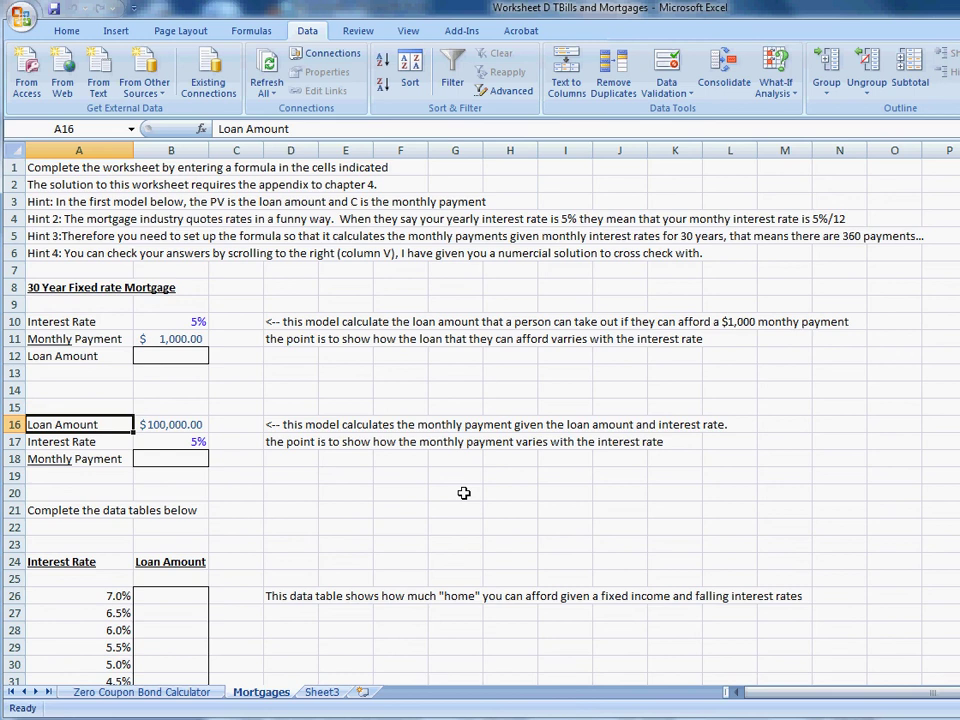
Compare the two mortgage models with the Interest Rate and Loan Amount data table below them.
scroll(464, 493, down, 5)
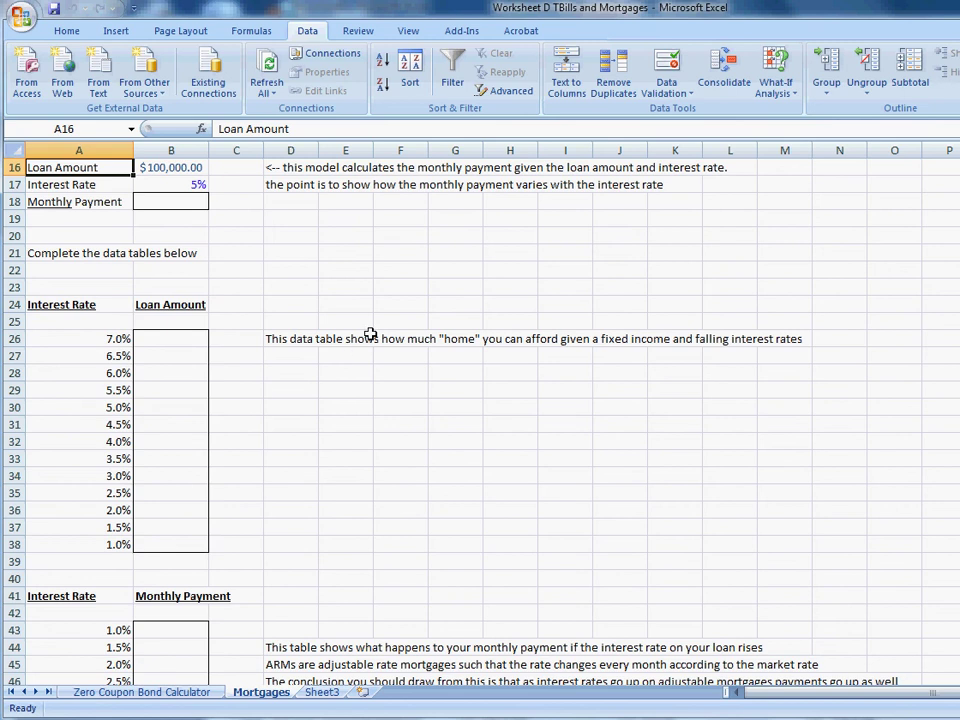
scroll(355, 347, up, 1)
scroll(232, 320, up, 1)
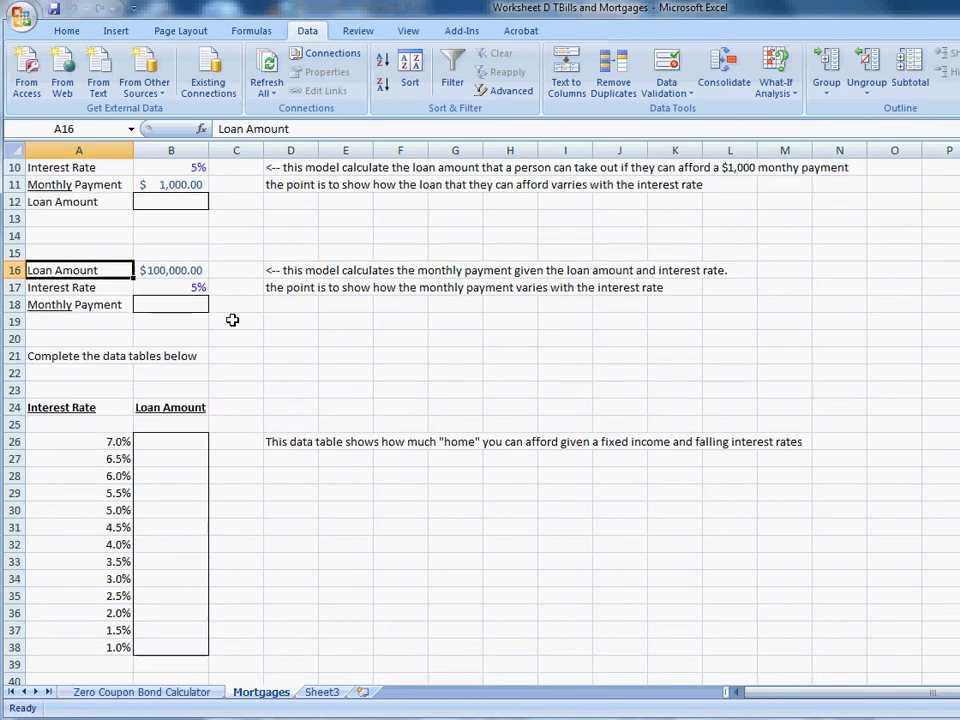
scroll(232, 320, up, 2)
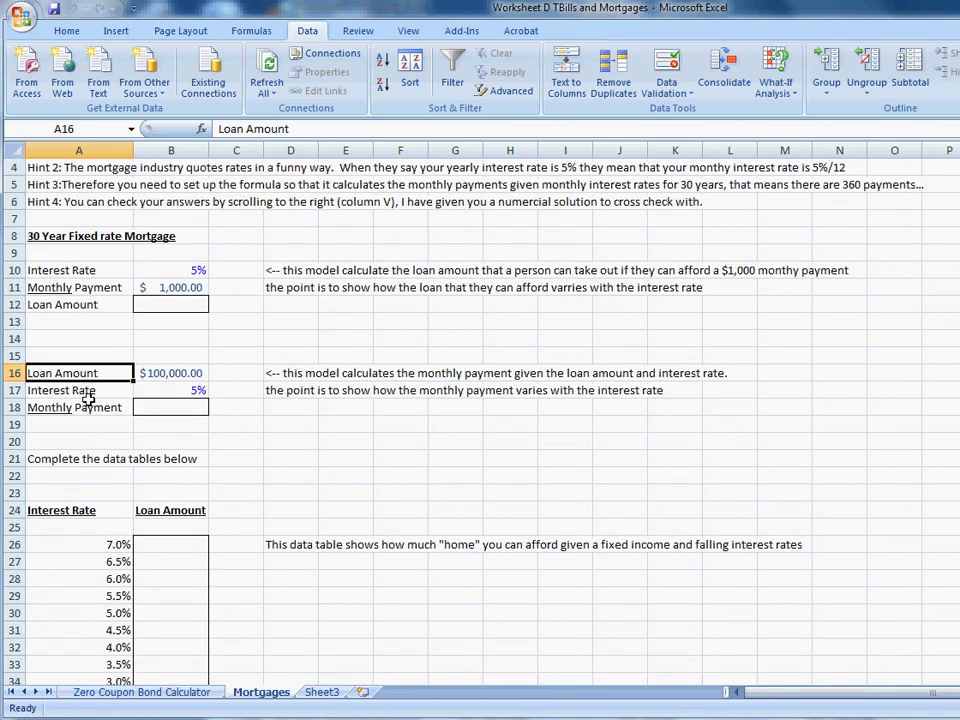
scroll(131, 540, down, 2)
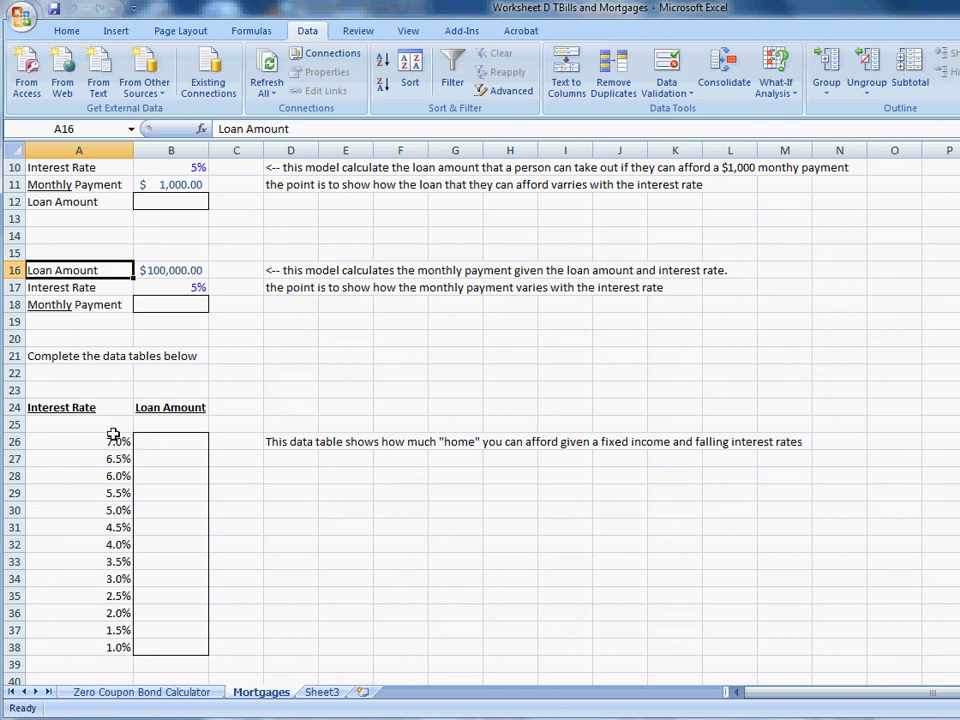
scroll(110, 428, up, 1)
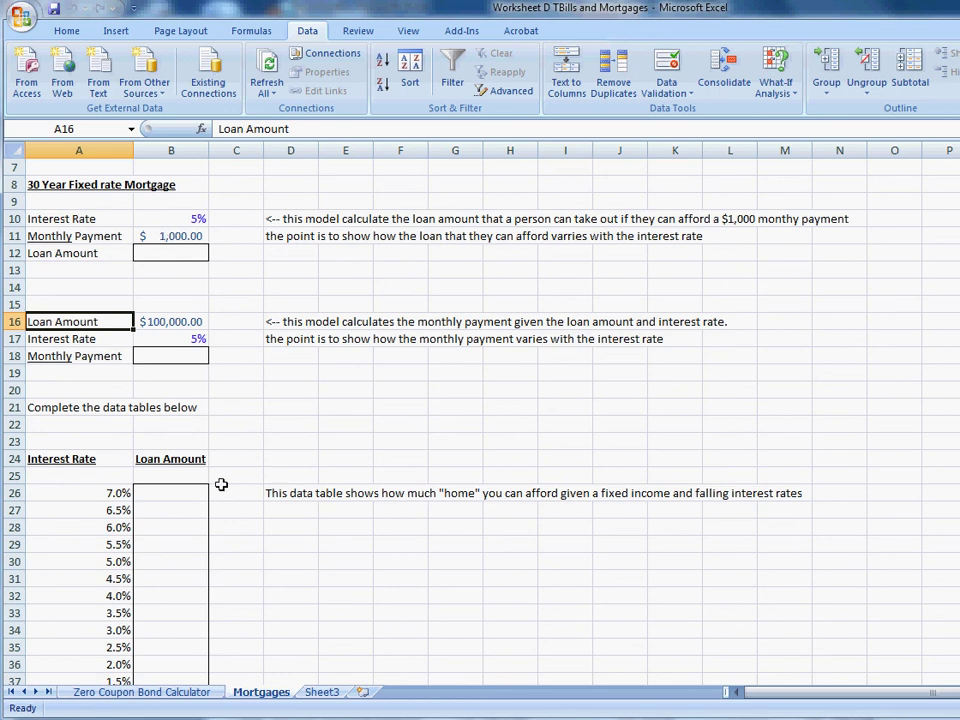
scroll(305, 533, down, 1)
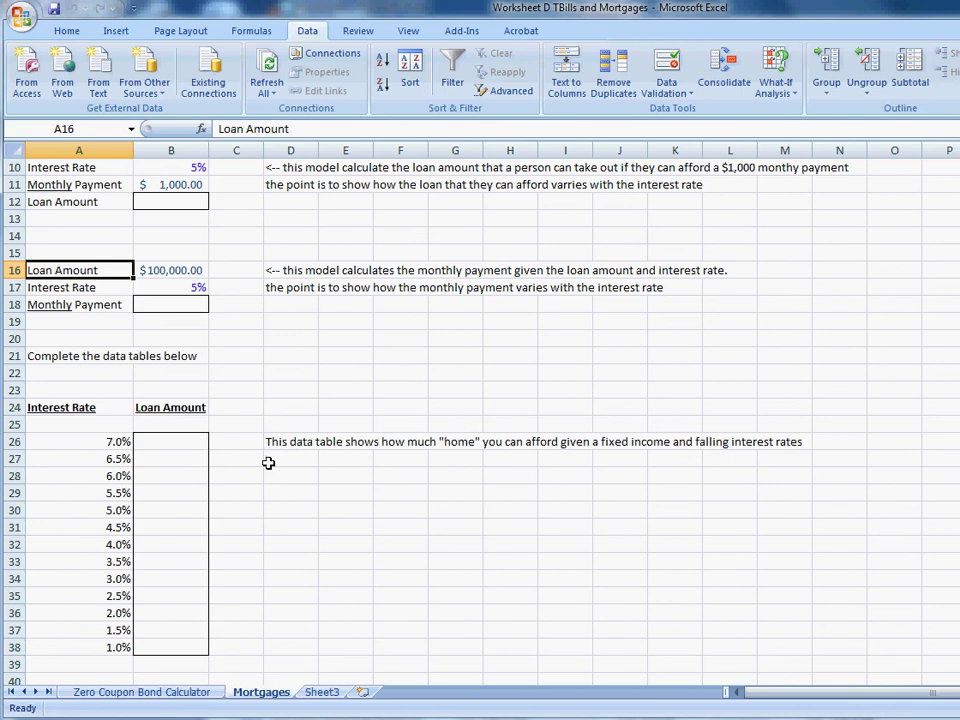
Examine the 7.0% row of the Loan Amount table, plus the Monthly Payment table and its notes below.
click(169, 445)
click(116, 441)
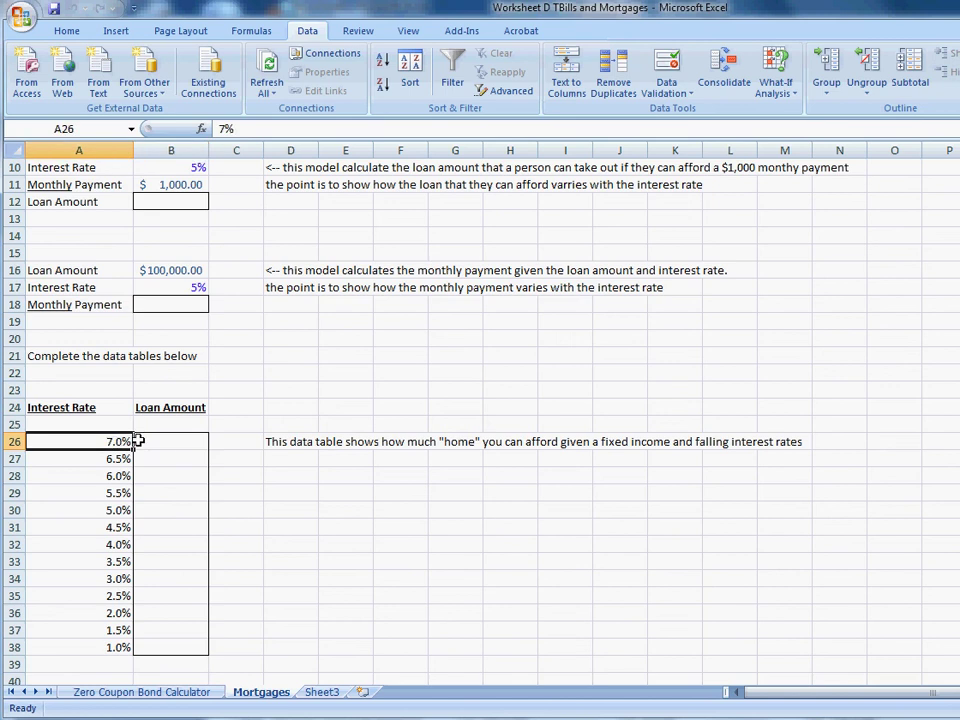
key(Right)
click(120, 441)
scroll(318, 536, down, 7)
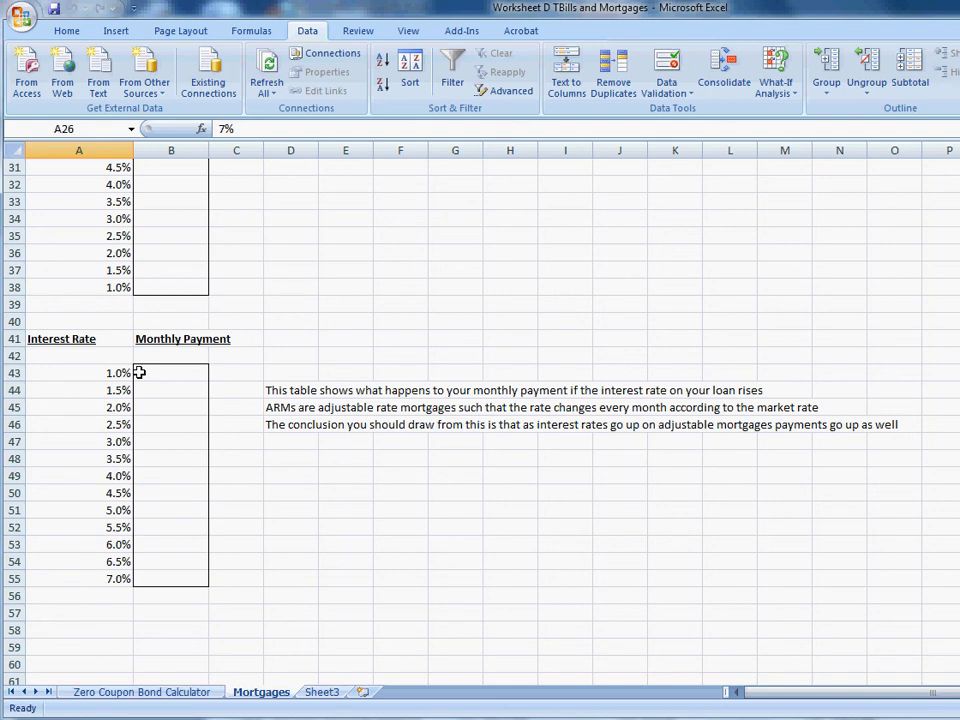
scroll(139, 372, up, 9)
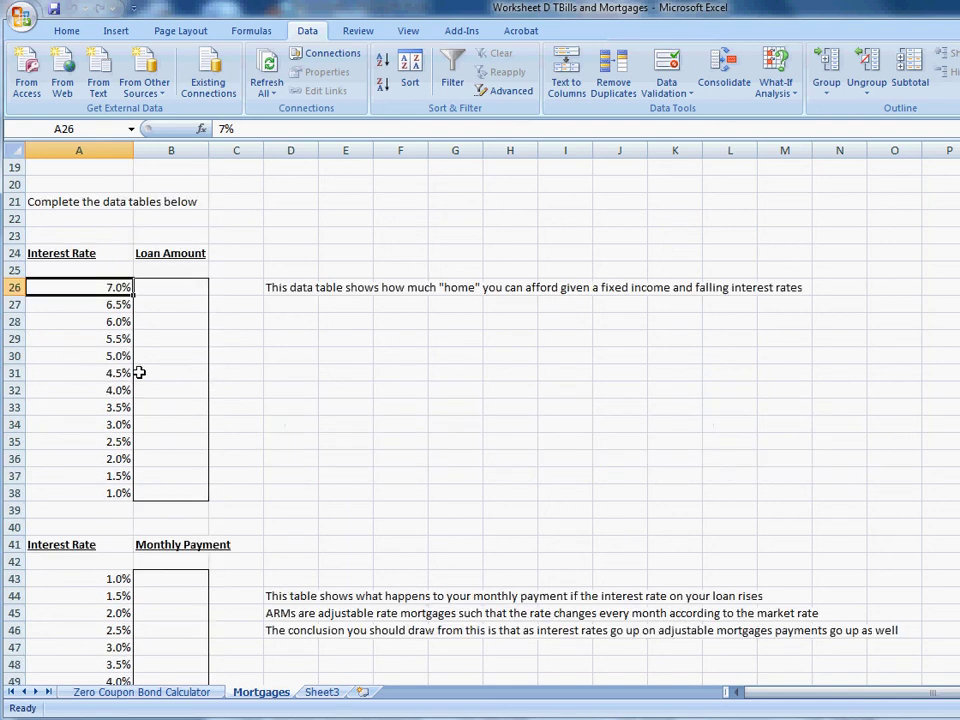
scroll(160, 392, down, 8)
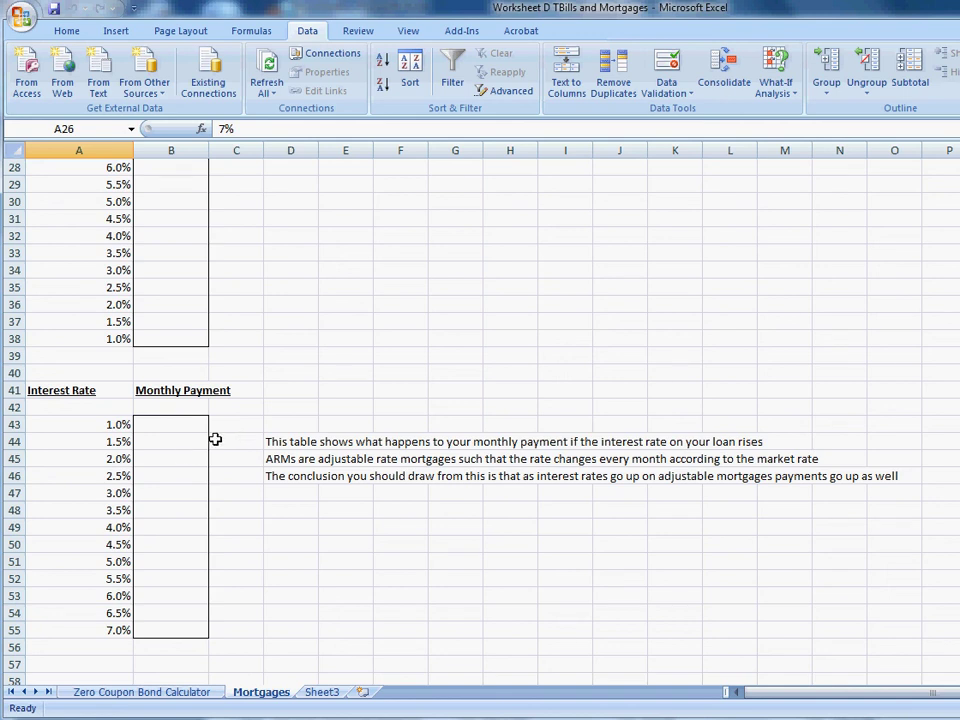
Return to the 30 Year Fixed rate Mortgage model and select its empty Loan Amount cell, B12.
scroll(291, 446, up, 4)
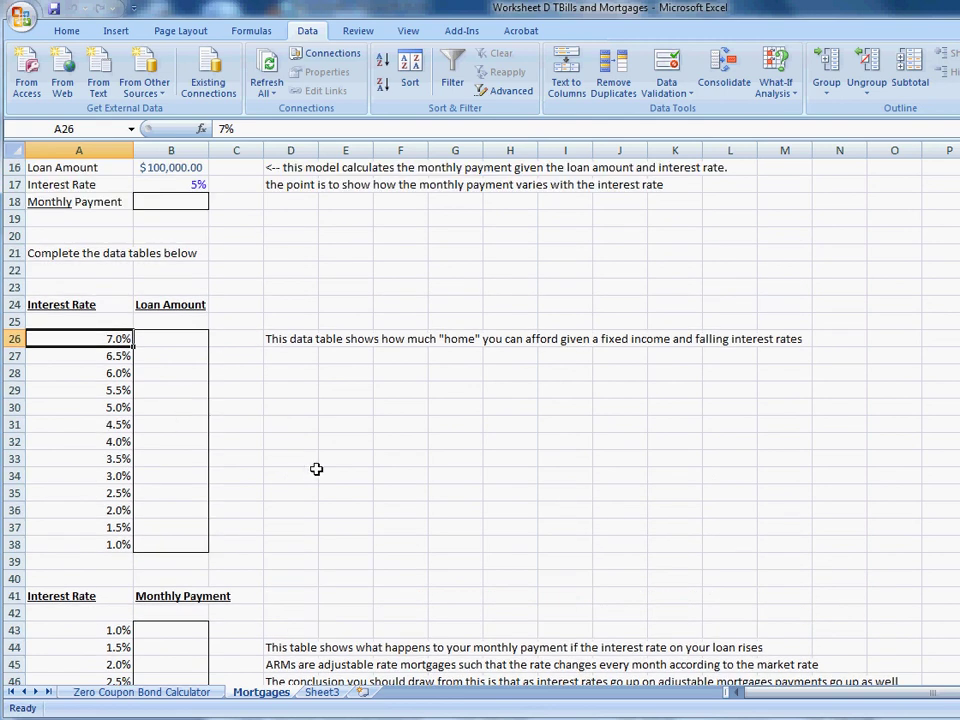
scroll(232, 395, up, 5)
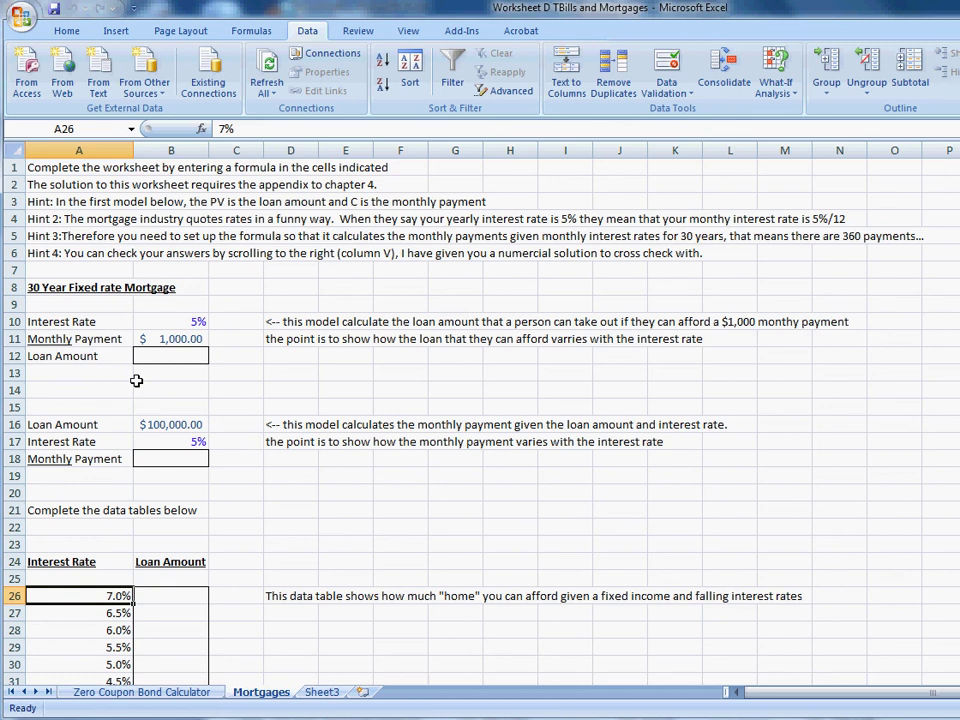
click(187, 355)
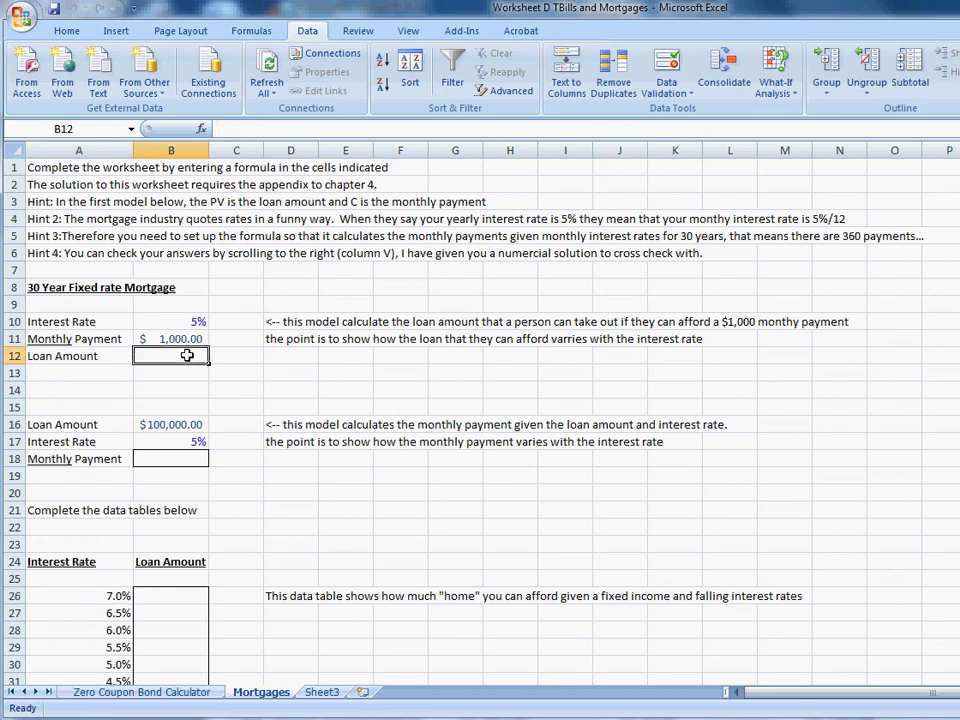